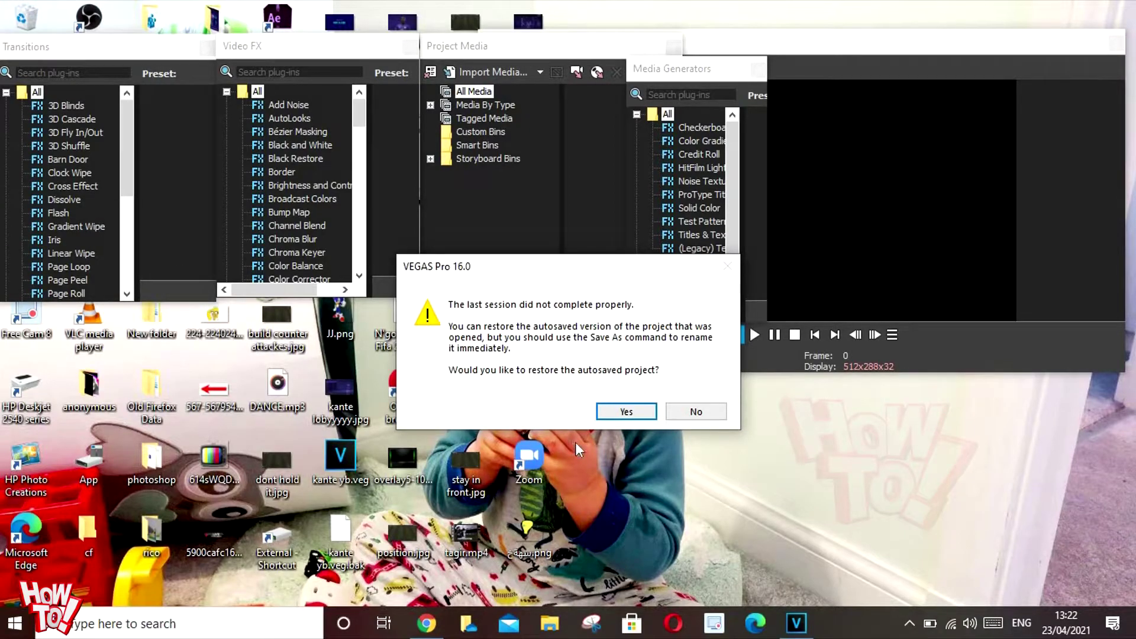
Step: Dismiss the restore-autosaved-project prompt so VEGAS Pro can be relaunched
{"action": "left_click", "coordinate": [684, 414]}
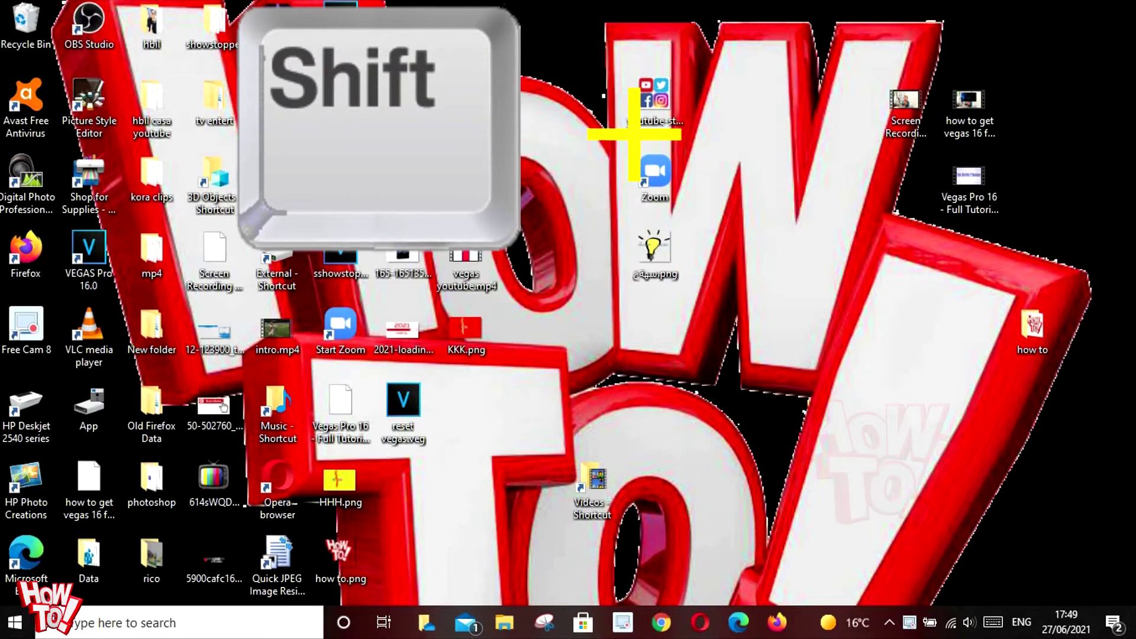
Step: Launch VEGAS Pro 16.0 from its desktop shortcut with Ctrl+Shift held to trigger a preferences reset
{"action": "double_click", "coordinate": [93, 261]}
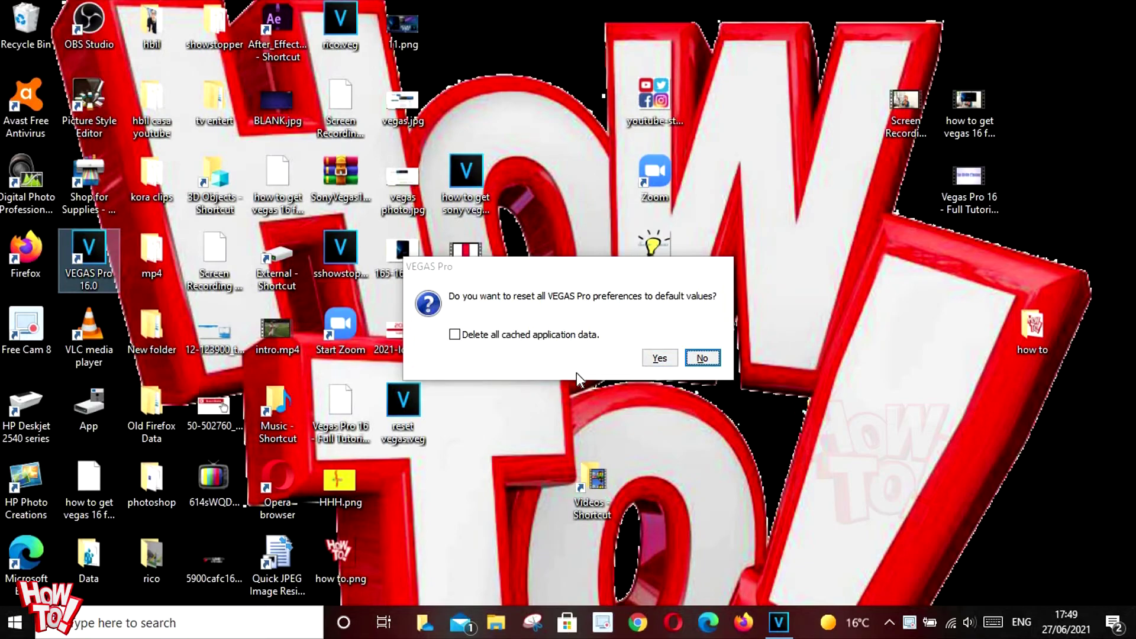
Step: Confirm resetting all VEGAS Pro preferences to their default values
{"action": "left_click", "coordinate": [704, 355]}
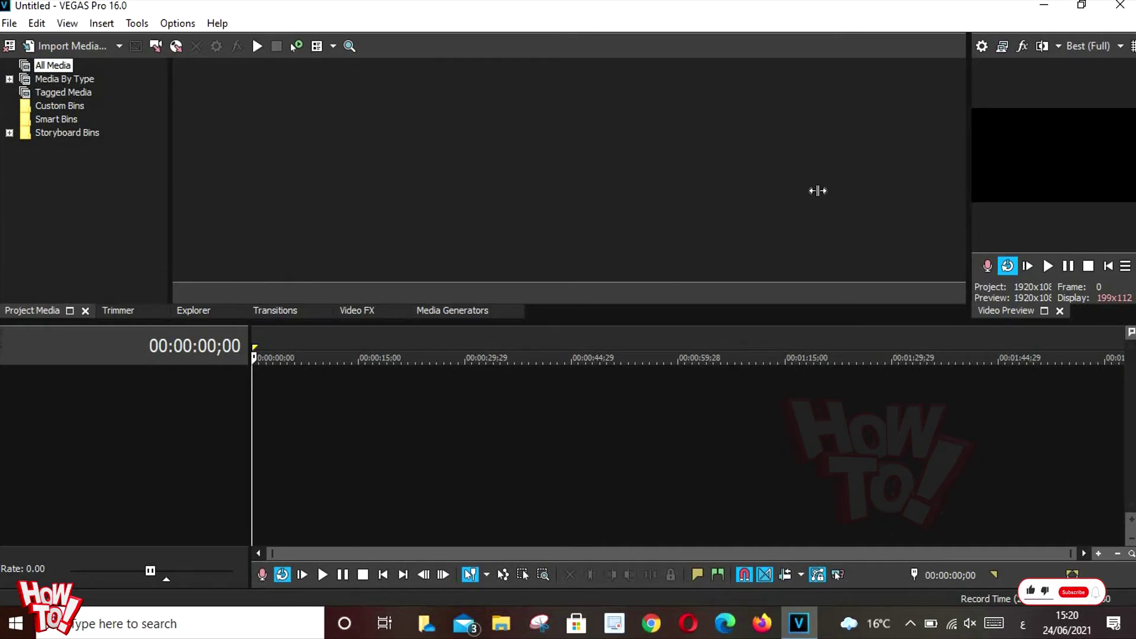
Step: Widen the Video Preview panel and make the media and preview panels taller above the timeline
{"action": "mouse_move", "coordinate": [817, 190]}
{"action": "left_mouse_down"}
{"action": "mouse_move", "coordinate": [576, 182]}
{"action": "mouse_move", "coordinate": [460, 195]}
{"action": "left_mouse_up"}
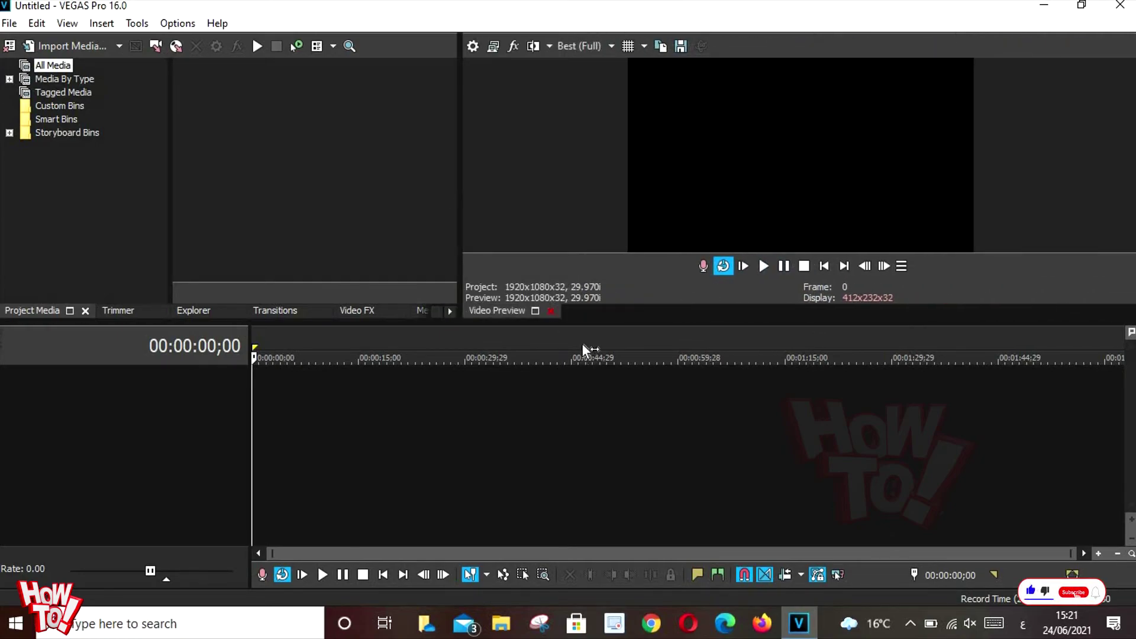
{"action": "left_click_drag", "start_coordinate": [605, 321], "coordinate": [594, 424]}
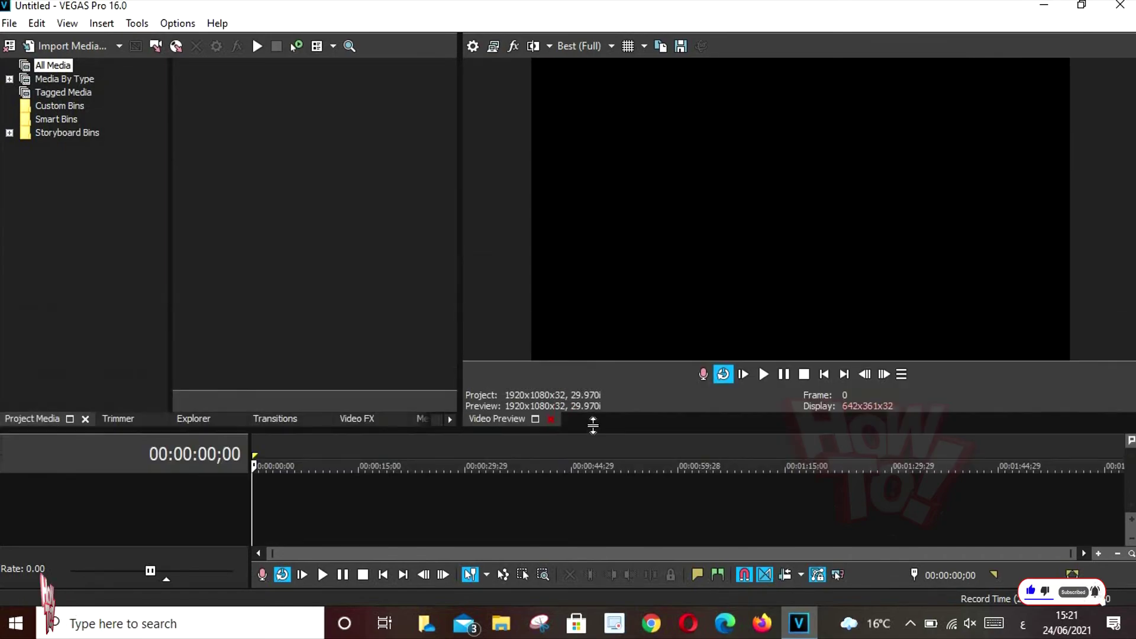